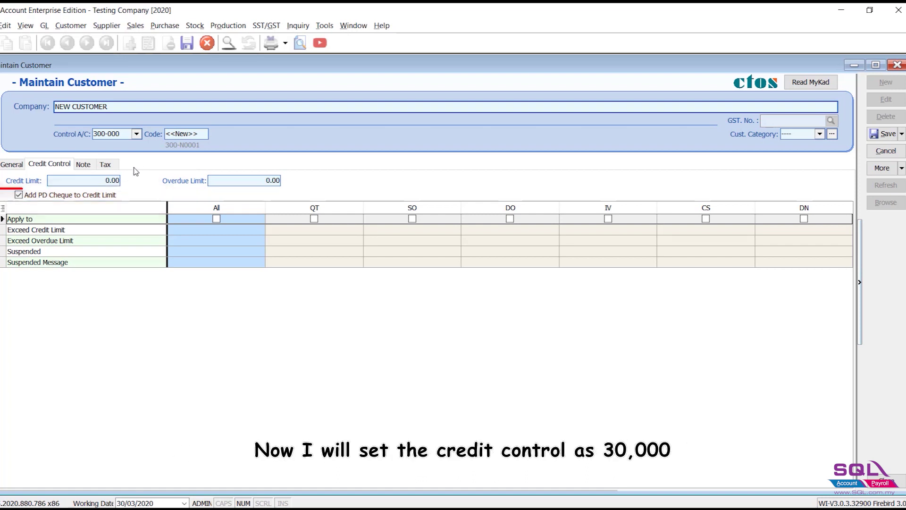
Enter a 30,000 credit limit and a 15,000 overdue limit for the new customer.
{"action": "left_click", "coordinate": [100, 182]}
{"action": "type", "text": "30,000"}
{"action": "key", "text": "Tab"}
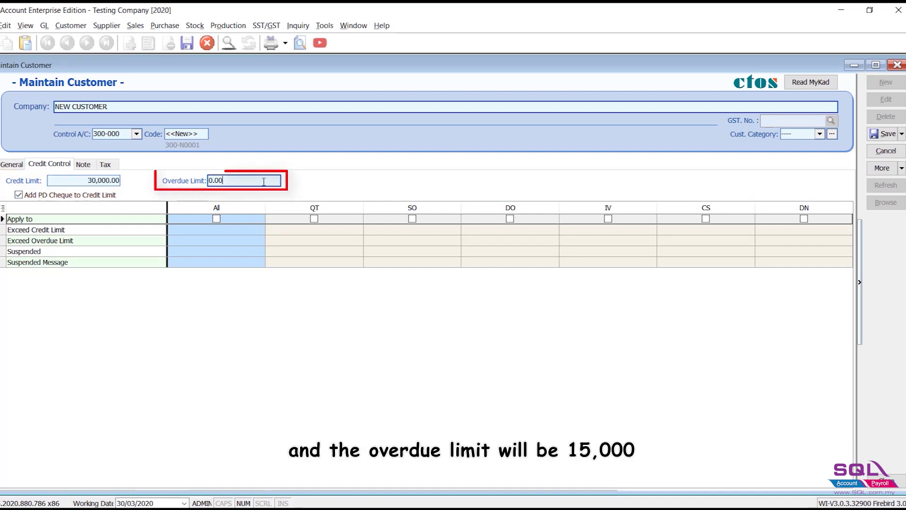
{"action": "type", "text": "1500"}
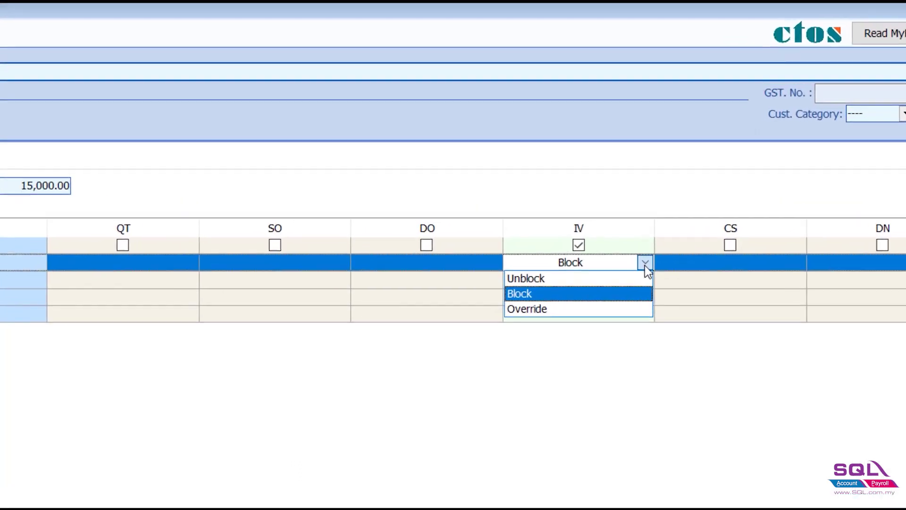
Set the IV Exceed Credit Limit action to Override and keep Exceed Overdue Limit as Block.
{"action": "left_click", "coordinate": [649, 229]}
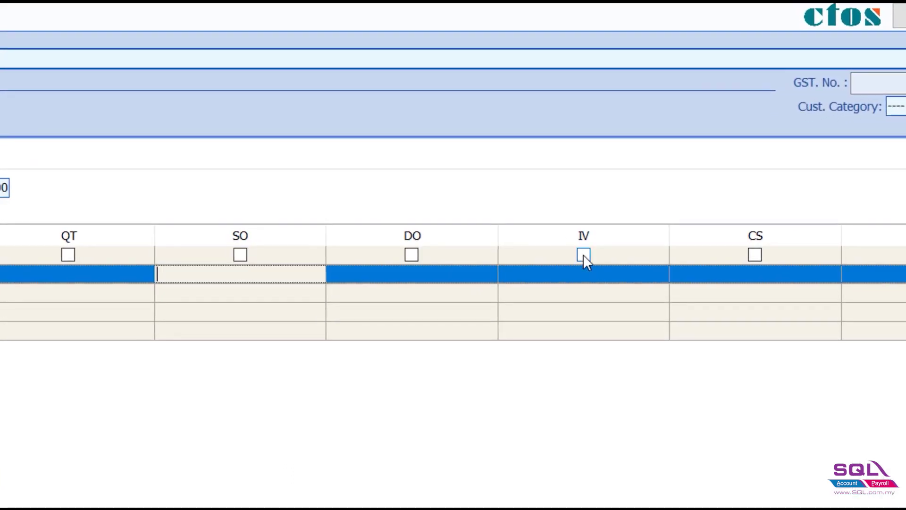
{"action": "left_click", "coordinate": [658, 277]}
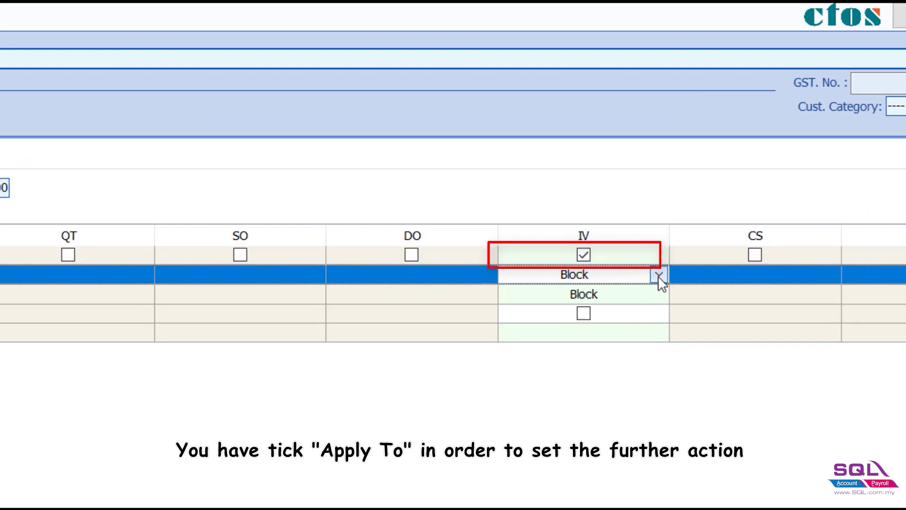
{"action": "left_click", "coordinate": [658, 277]}
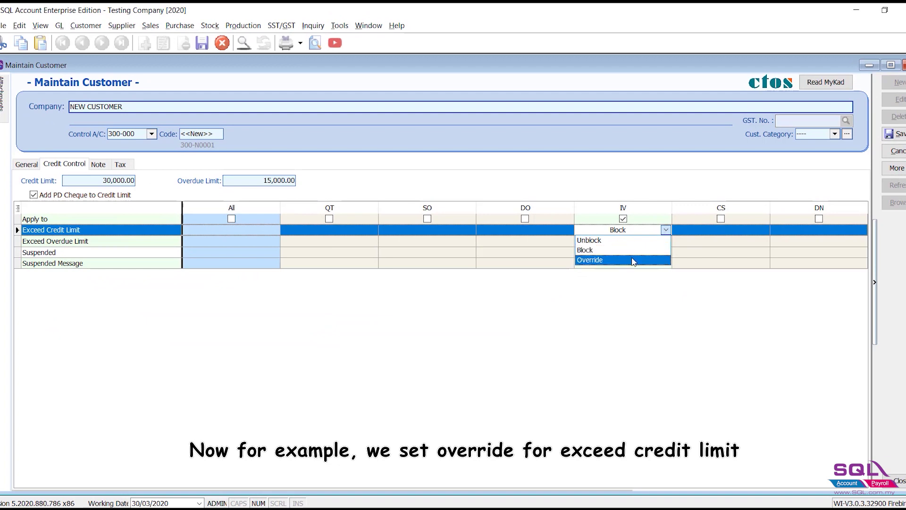
{"action": "left_click", "coordinate": [634, 261]}
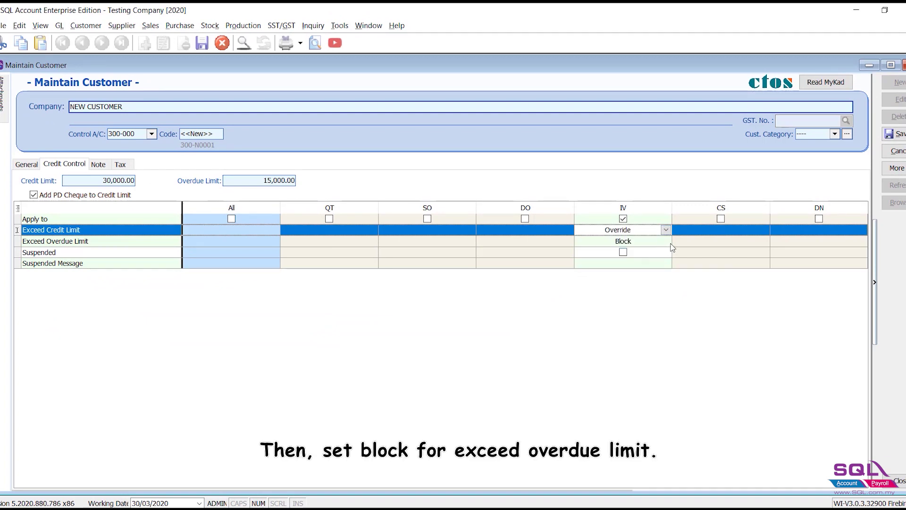
{"action": "left_click", "coordinate": [655, 309]}
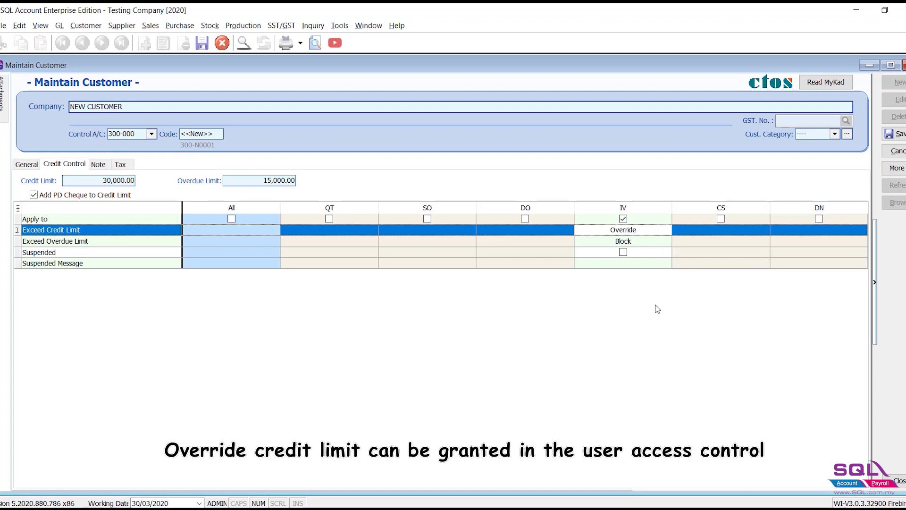
{"action": "left_click", "coordinate": [340, 26]}
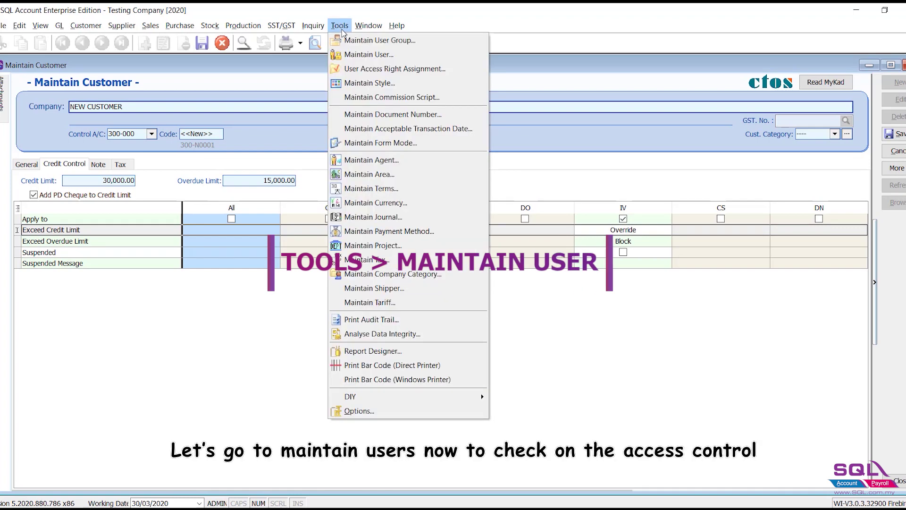
Open the chosen user's Access Control window from Maintain User.
{"action": "left_click", "coordinate": [418, 55]}
{"action": "double_click", "coordinate": [425, 134]}
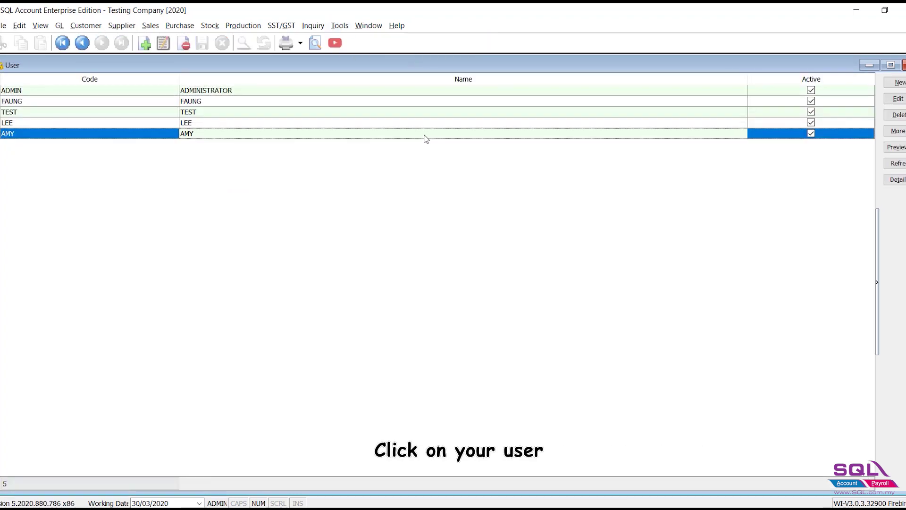
{"action": "left_click", "coordinate": [898, 163]}
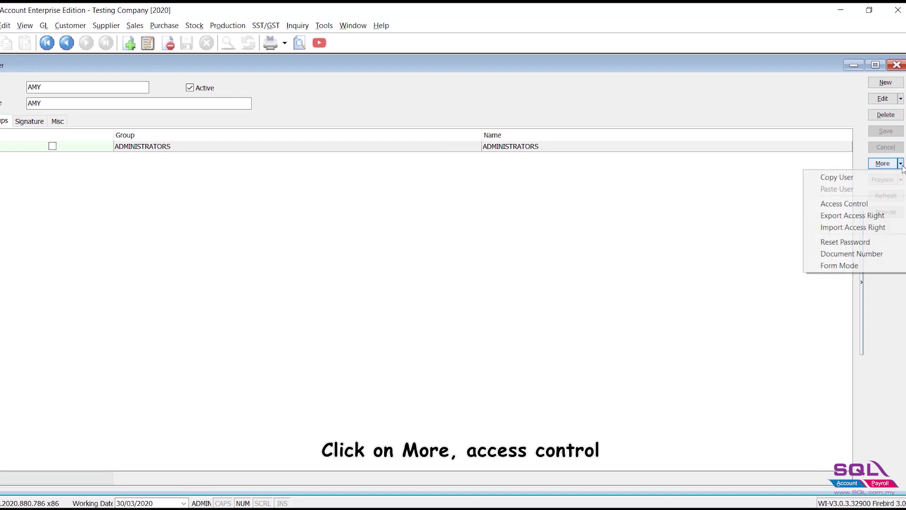
{"action": "left_click", "coordinate": [903, 202]}
{"action": "double_click", "coordinate": [278, 110]}
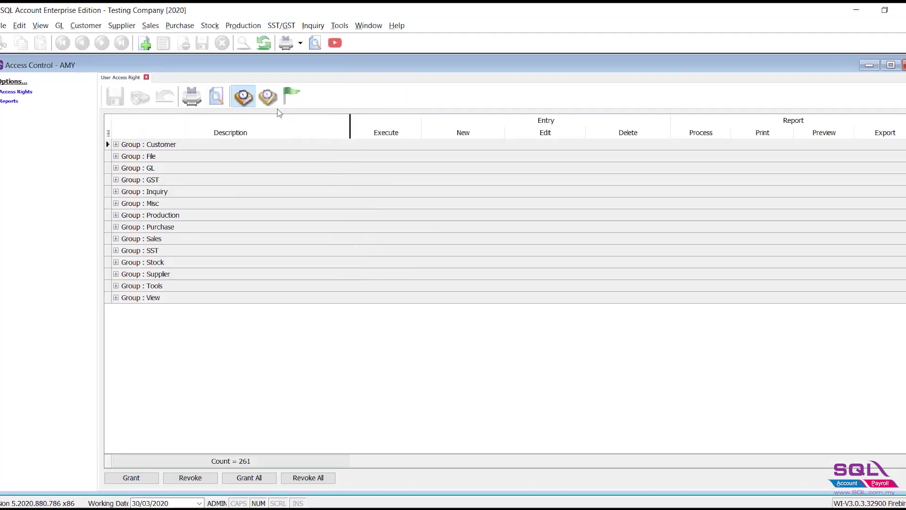
Untick Override Customer Credit Control under Group : Customer and save the access rights.
{"action": "left_click", "coordinate": [116, 144]}
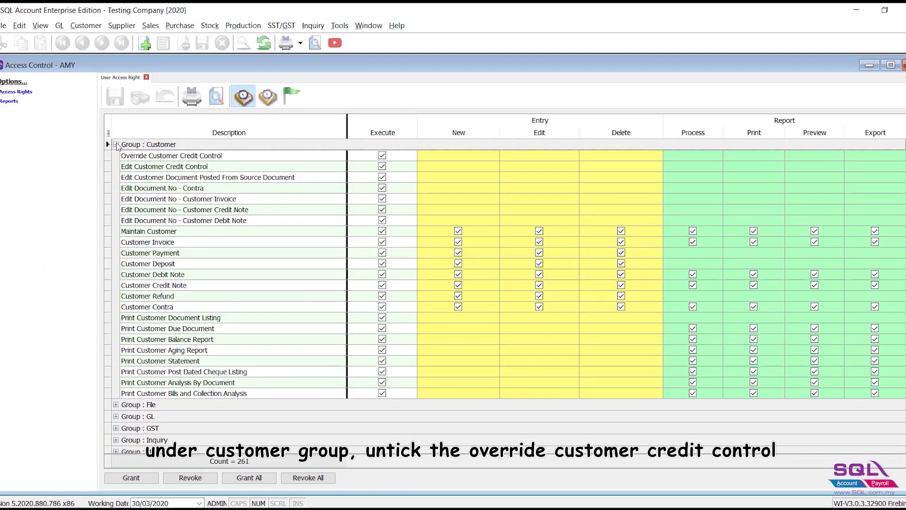
{"action": "left_click", "coordinate": [142, 158]}
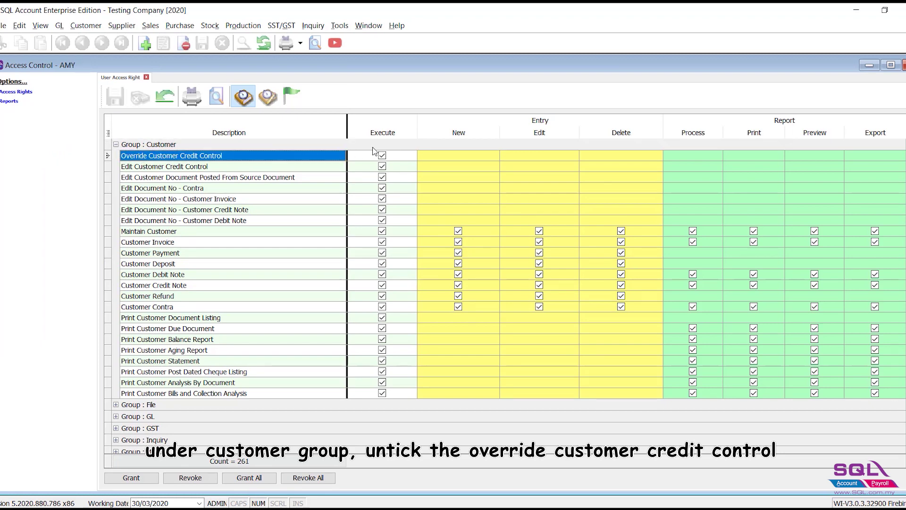
{"action": "left_click", "coordinate": [382, 156]}
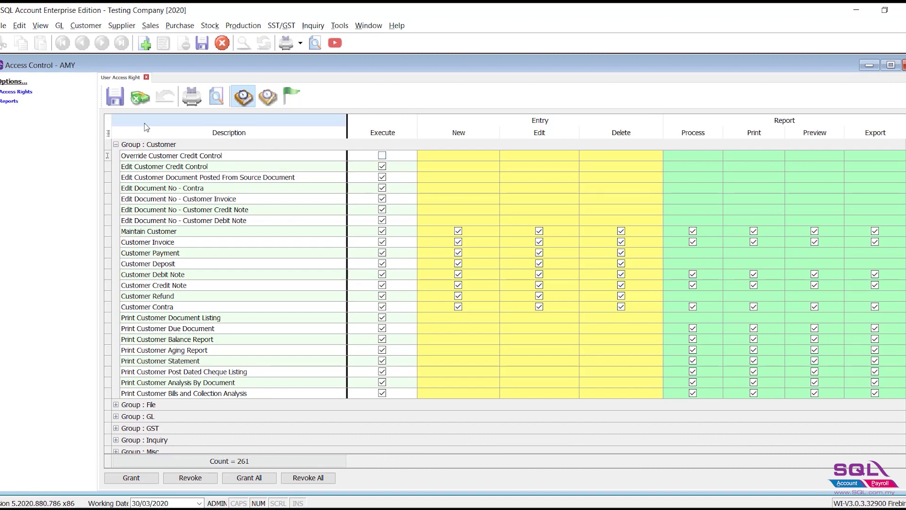
{"action": "left_click", "coordinate": [118, 100]}
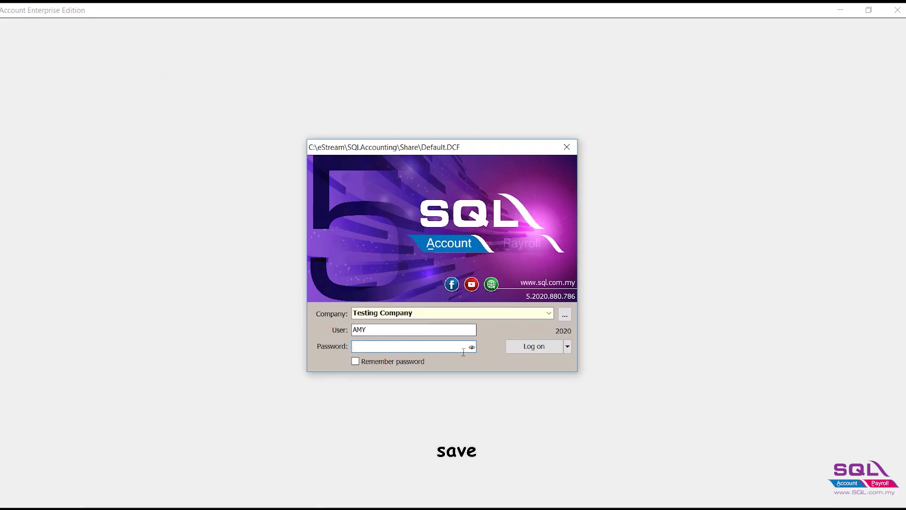
Log back in as the restricted user with their password and start a new sales invoice.
{"action": "left_click", "coordinate": [434, 349]}
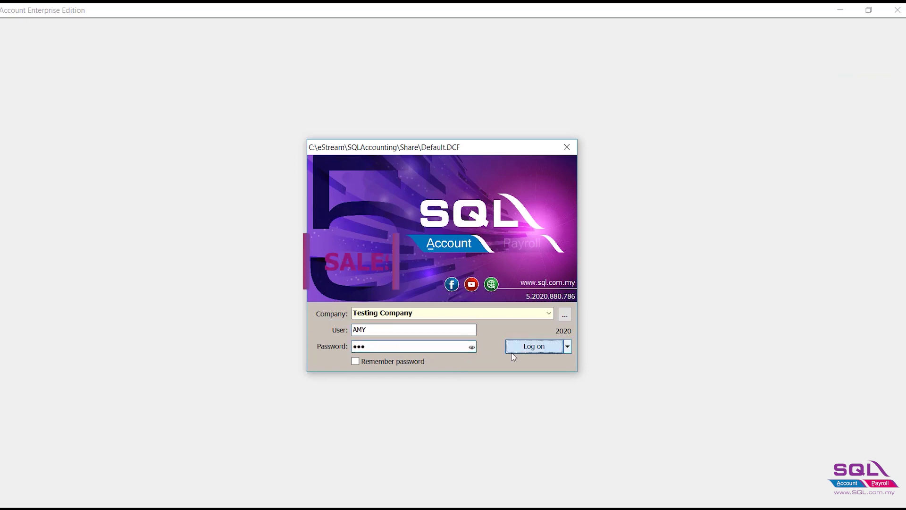
{"action": "left_click", "coordinate": [511, 353]}
{"action": "left_click", "coordinate": [545, 292]}
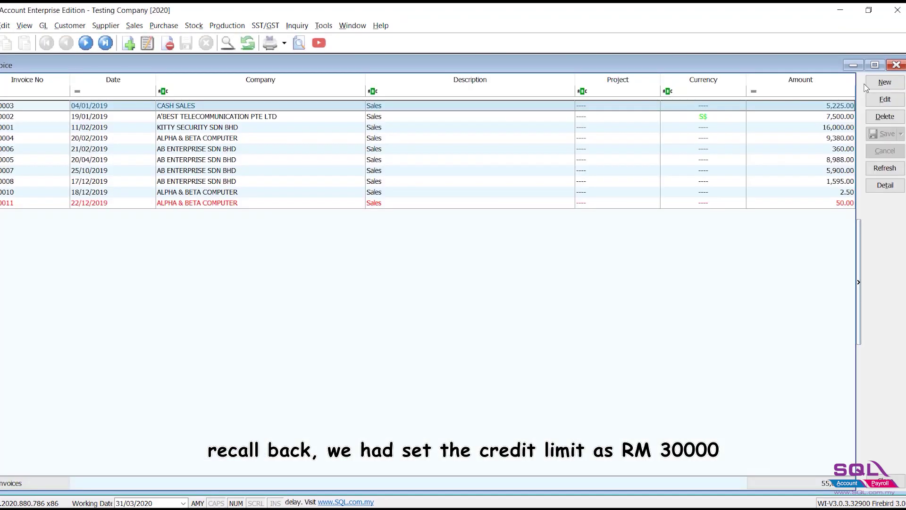
{"action": "double_click", "coordinate": [222, 137]}
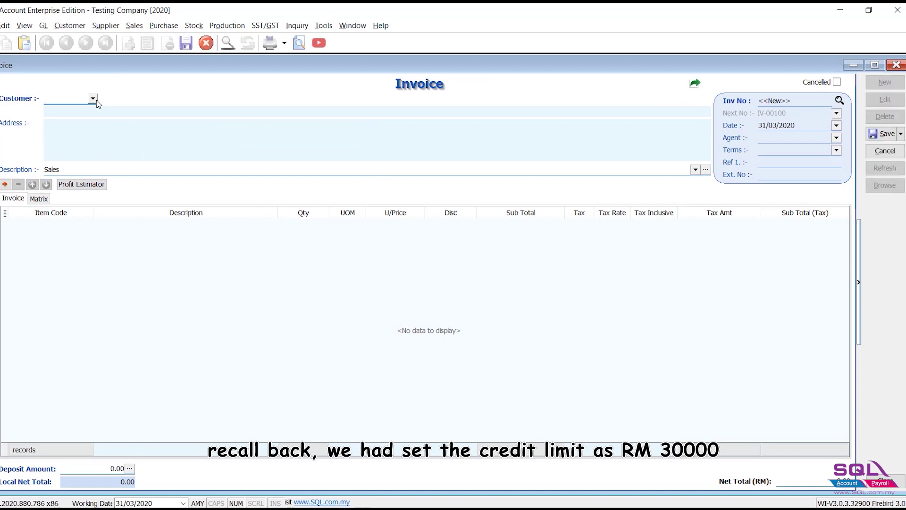
Bill New Customer one RENOVATION SERVICES (RENO) line at 15,000.00 and save invoice IV-00100.
{"action": "left_click", "coordinate": [94, 99]}
{"action": "left_click", "coordinate": [91, 189]}
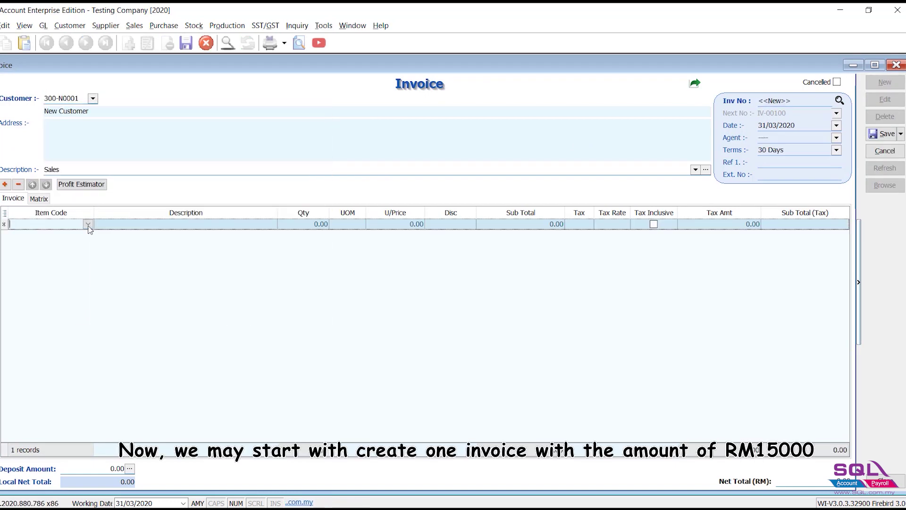
{"action": "left_click", "coordinate": [88, 224]}
{"action": "left_click", "coordinate": [70, 246]}
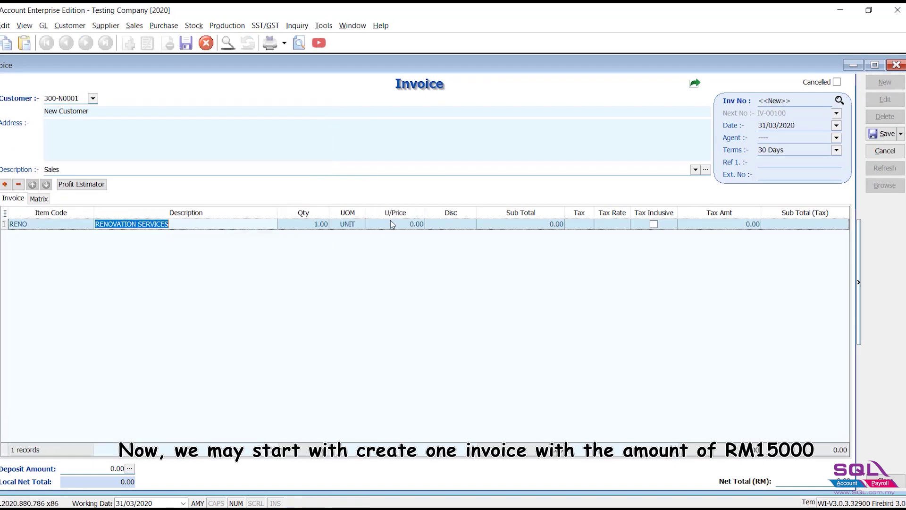
{"action": "left_click", "coordinate": [393, 221]}
{"action": "type", "text": "15000"}
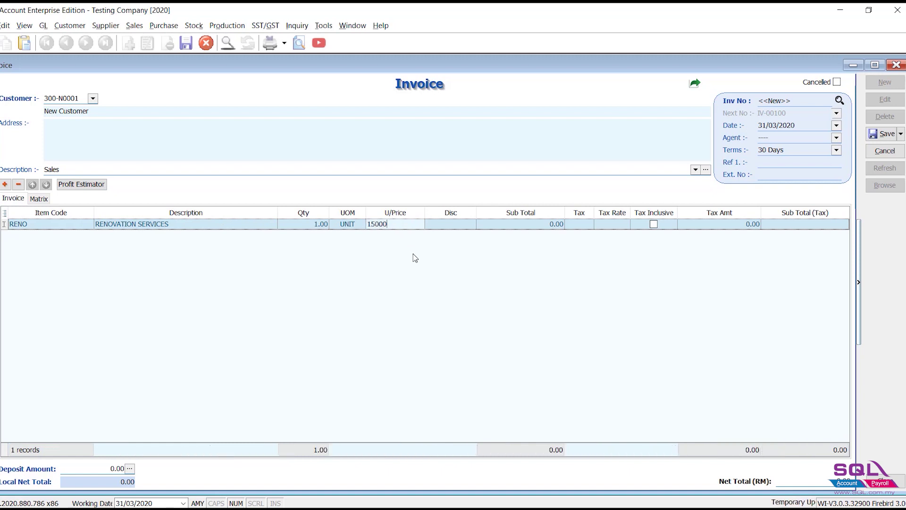
{"action": "key", "text": "Return"}
{"action": "left_click", "coordinate": [882, 134]}
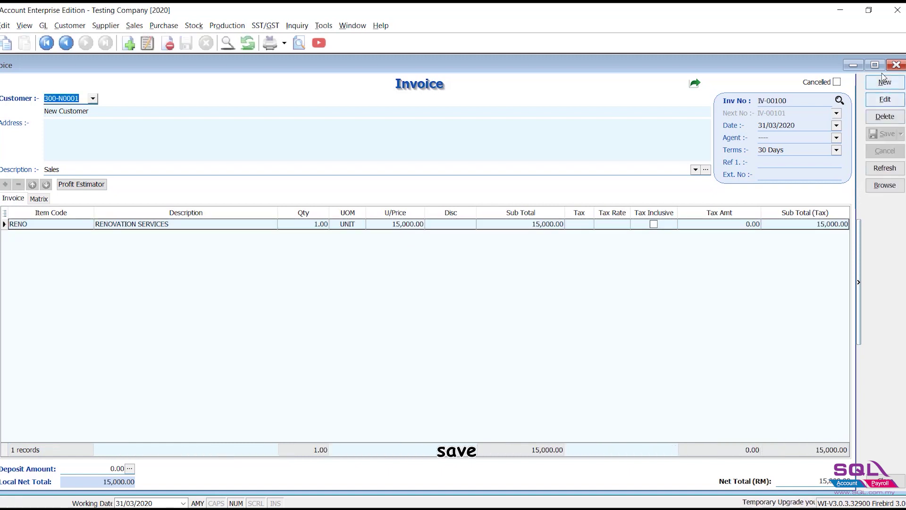
Create a new New Customer invoice with a RENO line at 20,000 and save it.
{"action": "left_click", "coordinate": [884, 83]}
{"action": "left_click", "coordinate": [93, 98]}
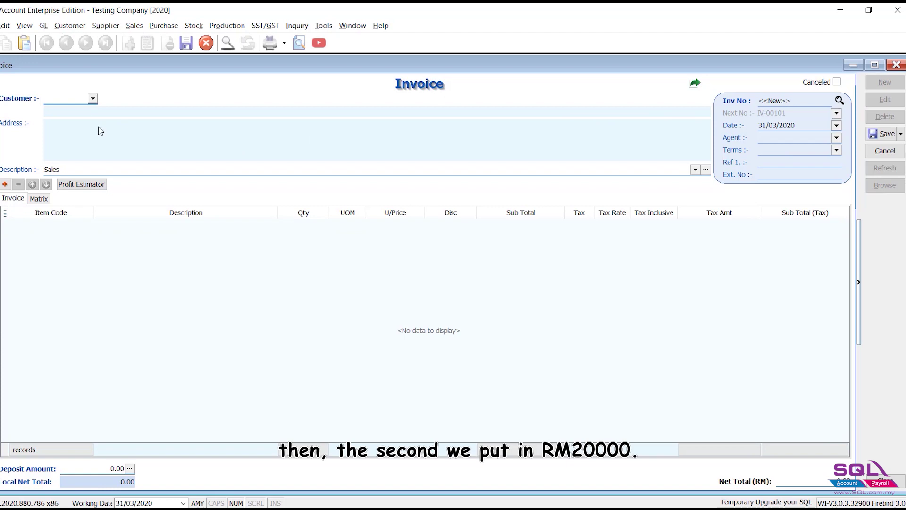
{"action": "left_click", "coordinate": [89, 189]}
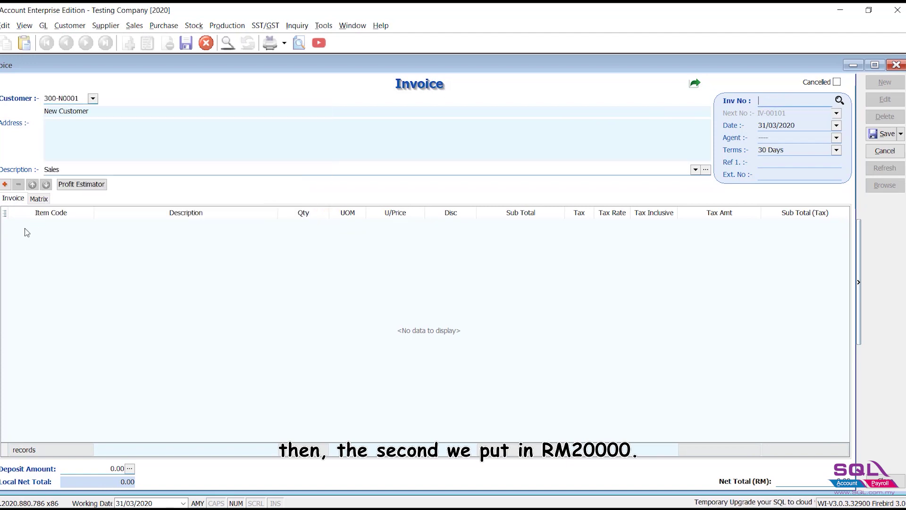
{"action": "left_click", "coordinate": [87, 225]}
{"action": "type", "text": "reno"}
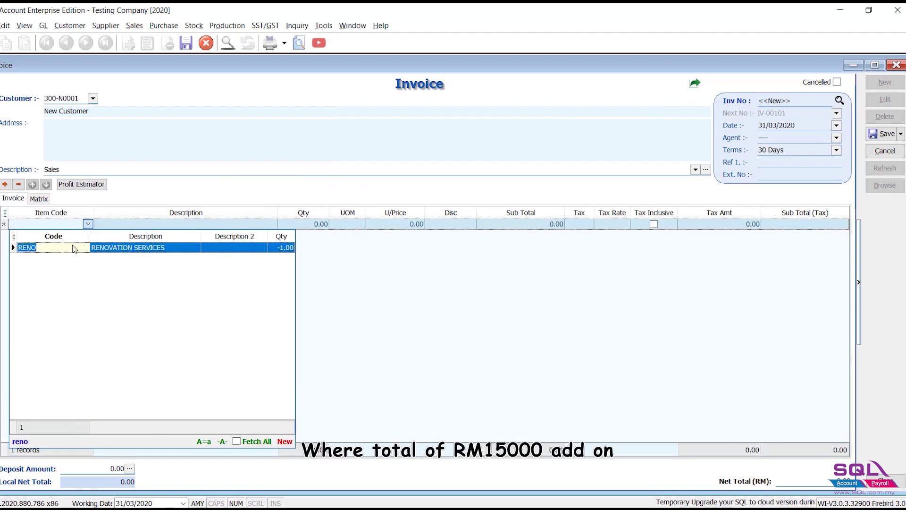
{"action": "left_click", "coordinate": [253, 246]}
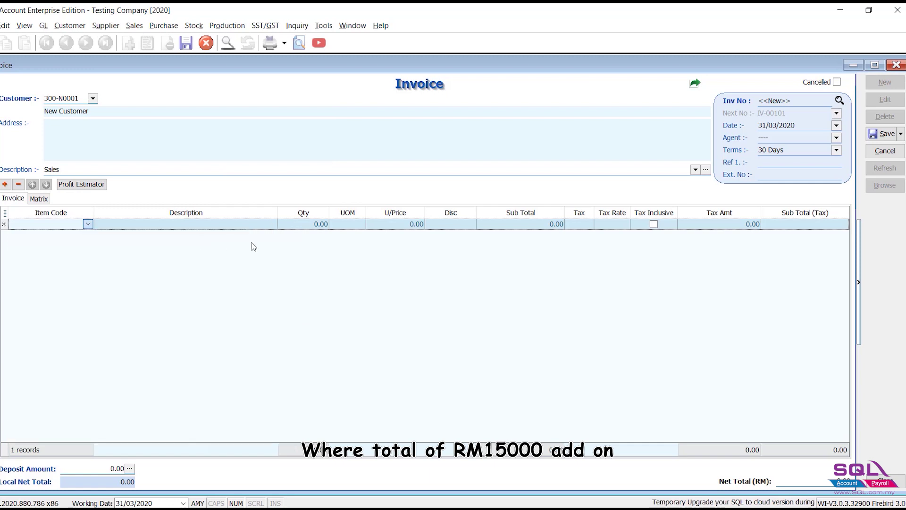
{"action": "left_click", "coordinate": [392, 225]}
{"action": "type", "text": "20000"}
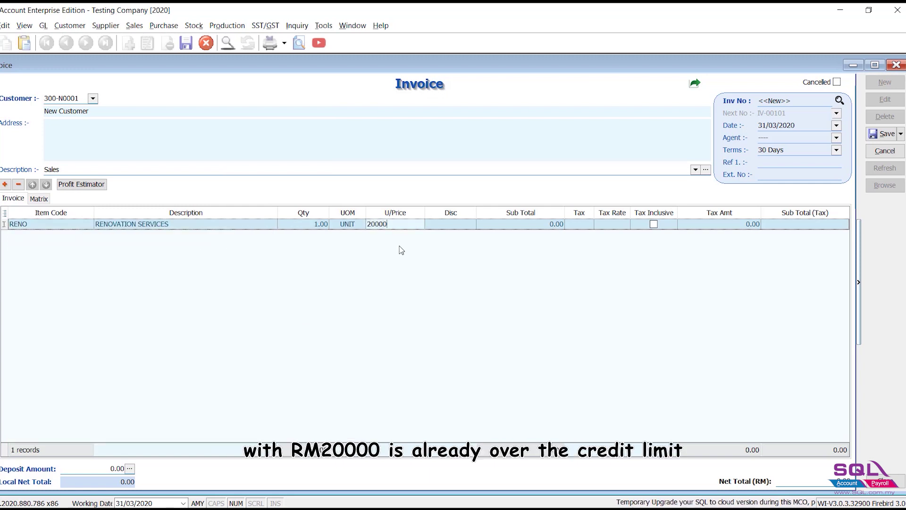
{"action": "key", "text": "Return"}
{"action": "left_click", "coordinate": [886, 135]}
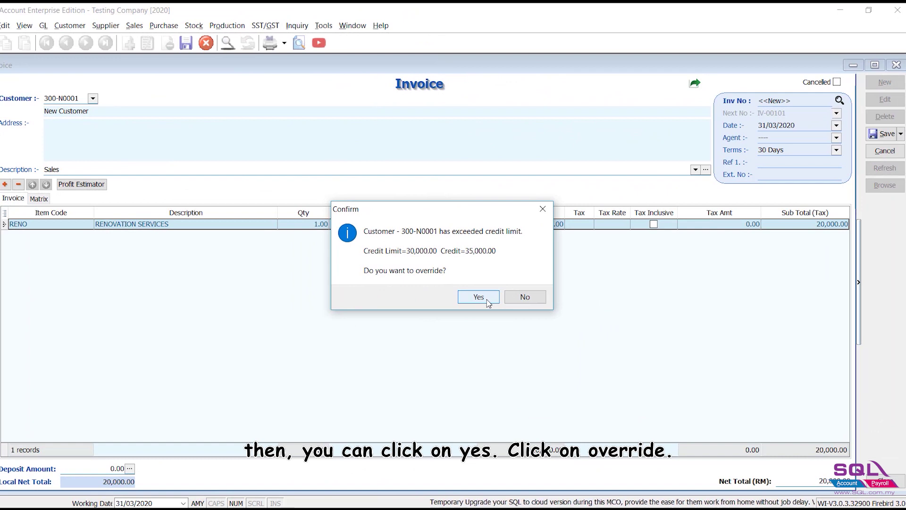
Accept the credit-limit warning and authorise the override with the admin username and password.
{"action": "left_click", "coordinate": [479, 298]}
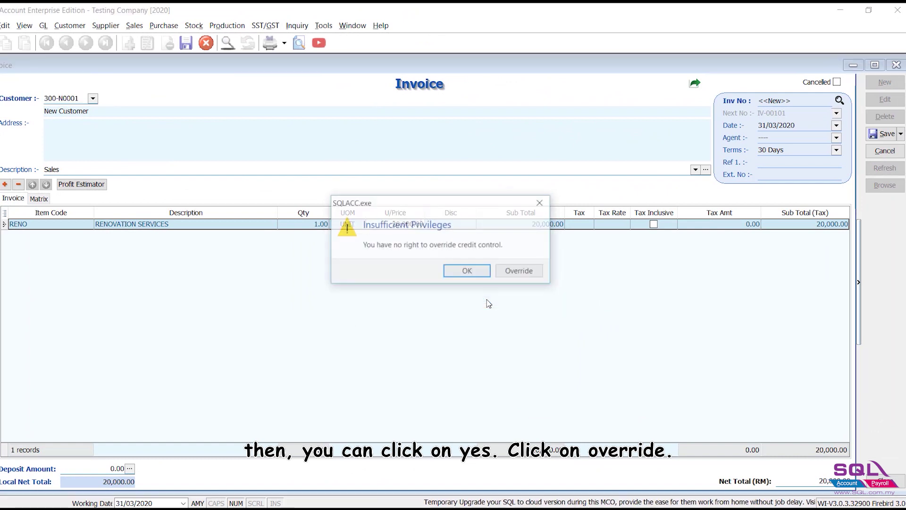
{"action": "left_click", "coordinate": [535, 272]}
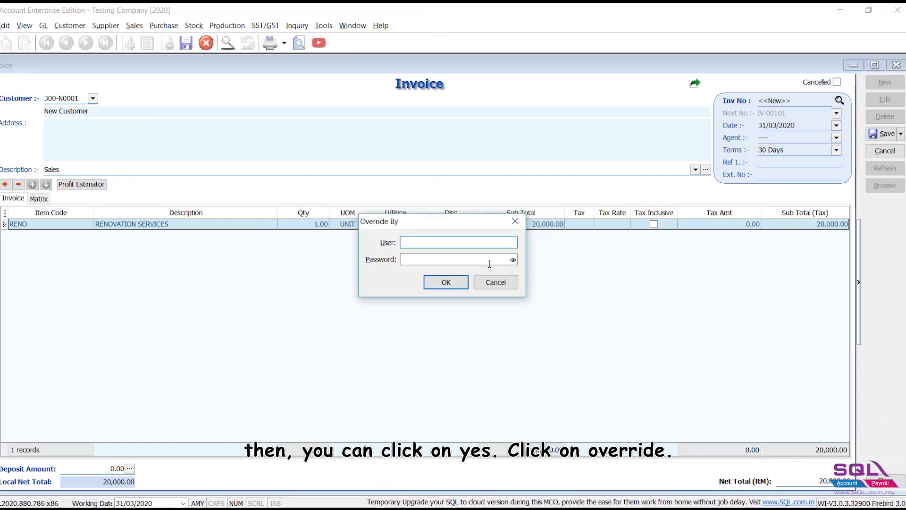
{"action": "key", "text": "Tab"}
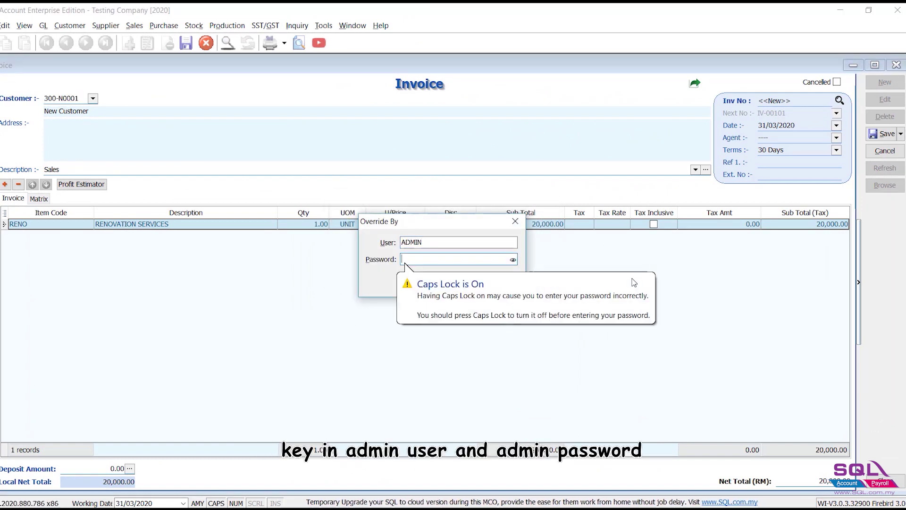
{"action": "left_click", "coordinate": [448, 285]}
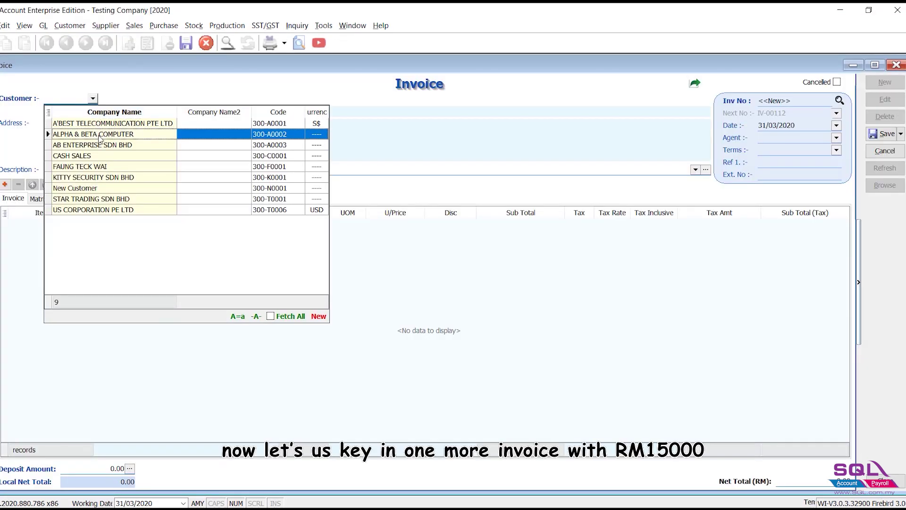
Open the Customer drop-down on the new blank invoice.
{"action": "left_click", "coordinate": [92, 98]}
Bill New Customer a RENOVATION SERVICES line at 15,000 and save invoice IV-00112.
{"action": "left_click", "coordinate": [100, 188]}
{"action": "left_click", "coordinate": [83, 224]}
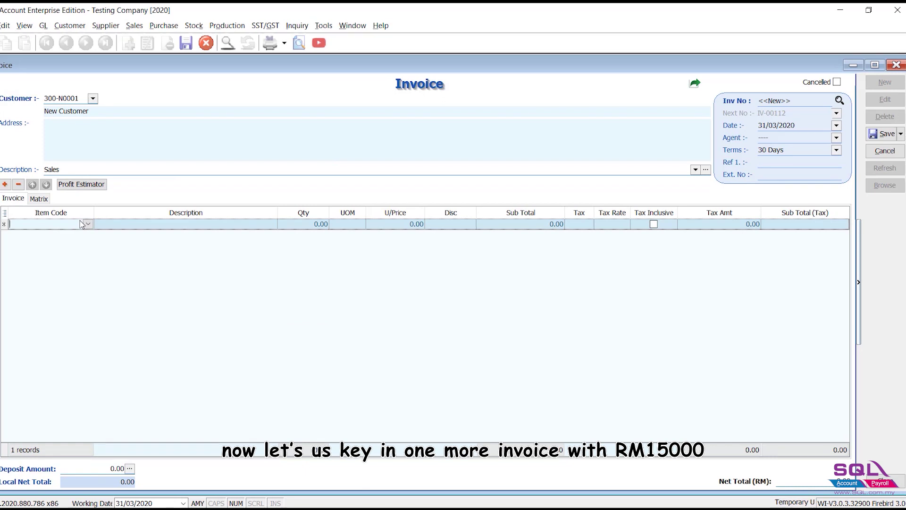
{"action": "left_click", "coordinate": [87, 225]}
{"action": "type", "text": "ren"}
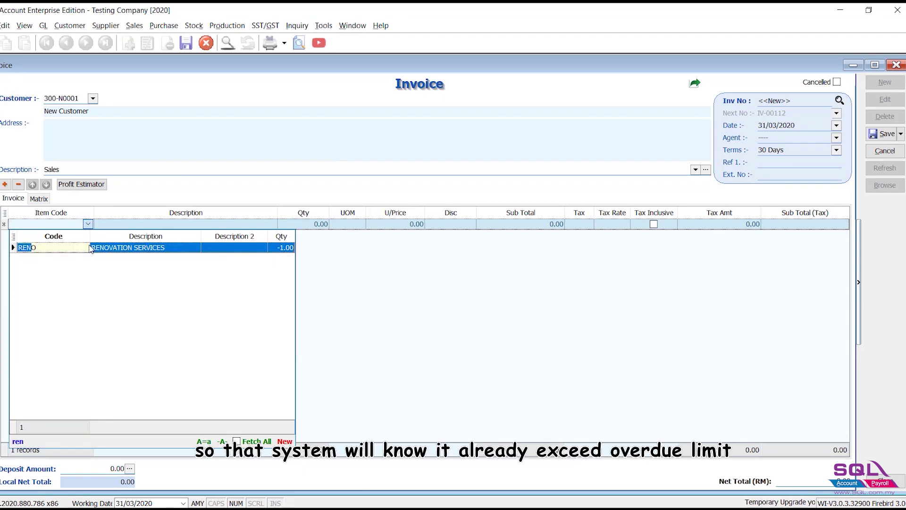
{"action": "key", "text": "Return"}
{"action": "left_click", "coordinate": [400, 225]}
{"action": "type", "text": "15,00"}
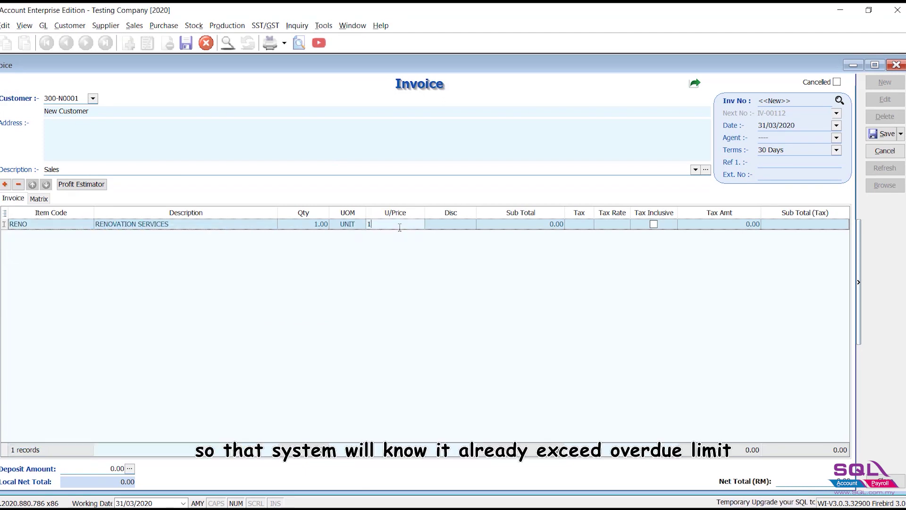
{"action": "type", "text": "000"}
{"action": "left_click", "coordinate": [884, 134]}
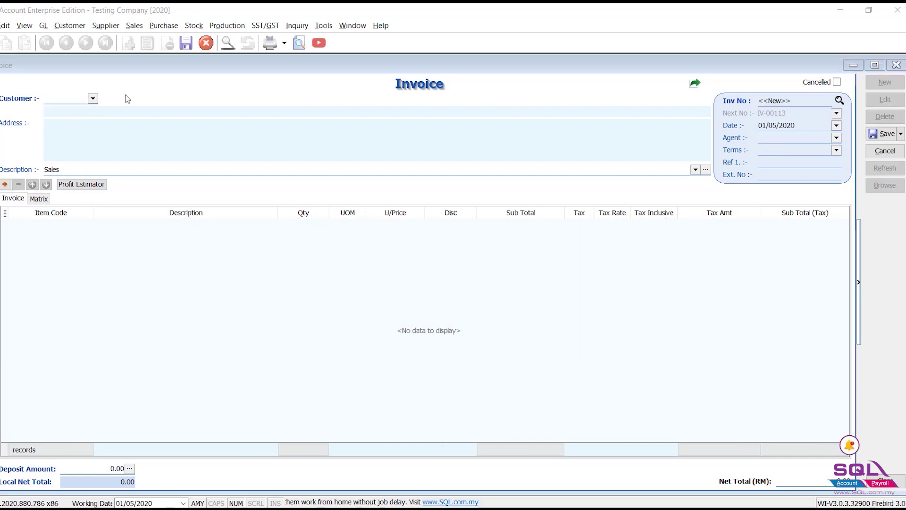
Attempt a 500.00 RENO invoice for New Customer and get the overdue-limit exceeded error.
{"action": "left_click", "coordinate": [92, 98]}
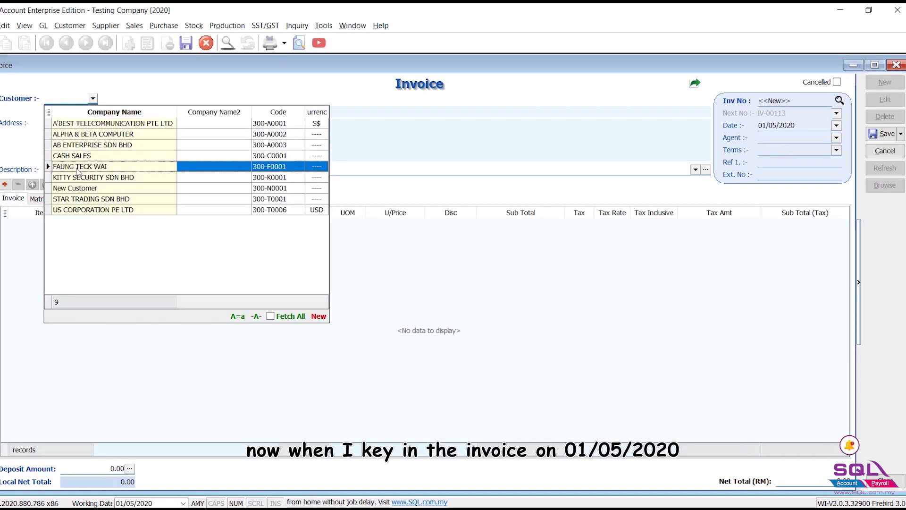
{"action": "left_click", "coordinate": [76, 189]}
{"action": "left_click", "coordinate": [68, 224]}
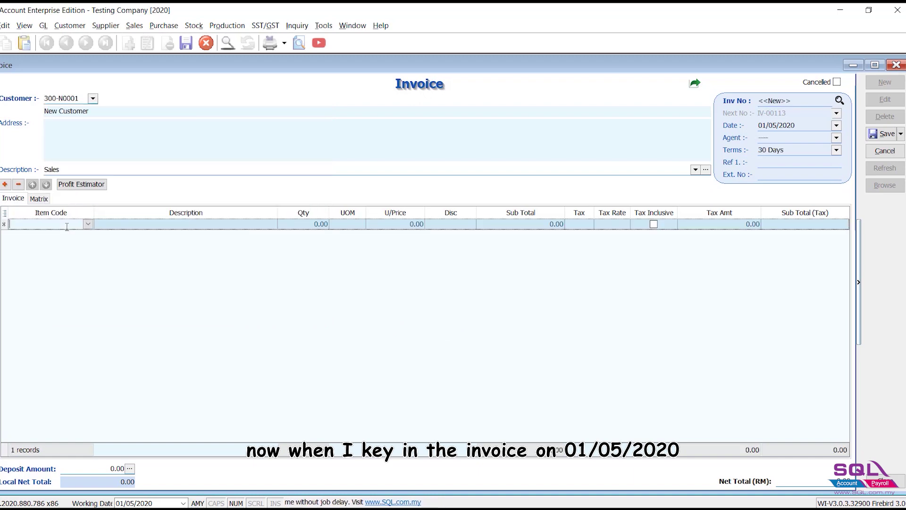
{"action": "type", "text": "ren"}
{"action": "left_click", "coordinate": [75, 248]}
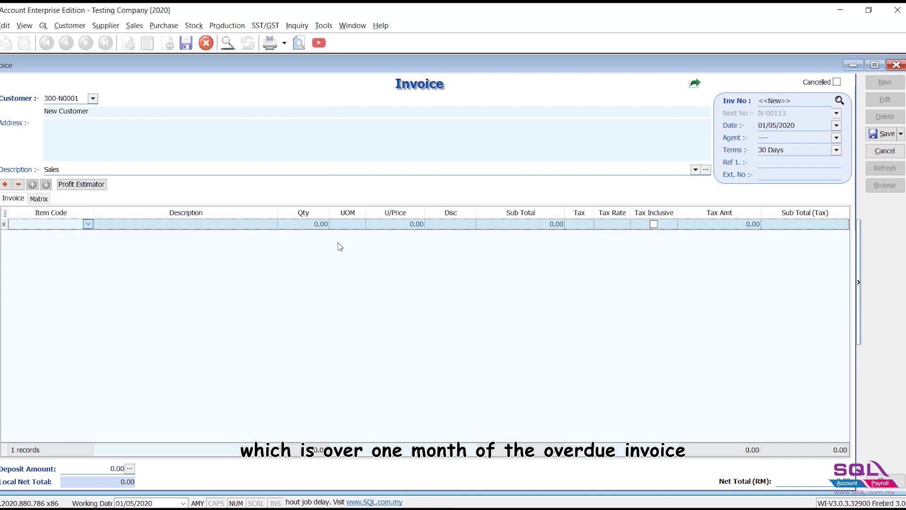
{"action": "left_click", "coordinate": [412, 226]}
{"action": "type", "text": "500"}
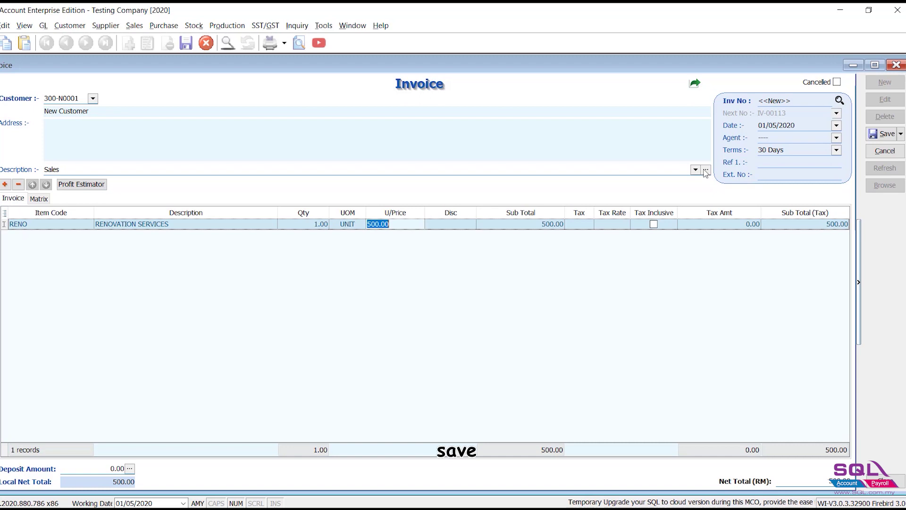
{"action": "left_click", "coordinate": [881, 139]}
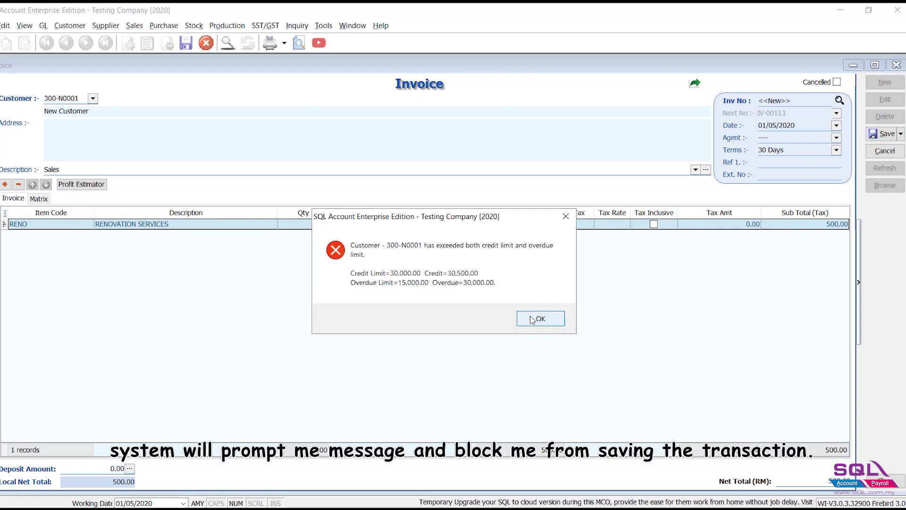